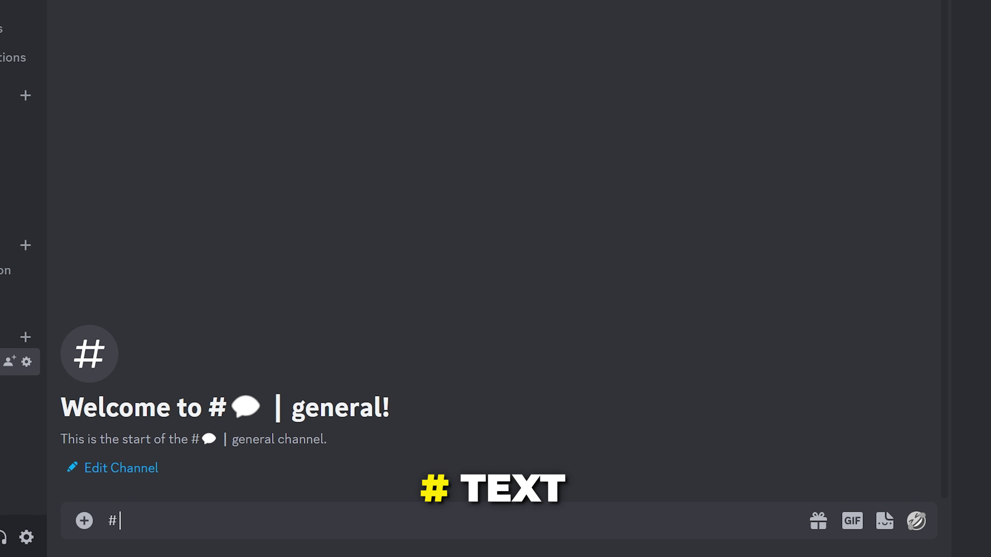
# Step: Post three 'Text Here' headings using the #, ## and ### markers
pyautogui.write(' Text Here')
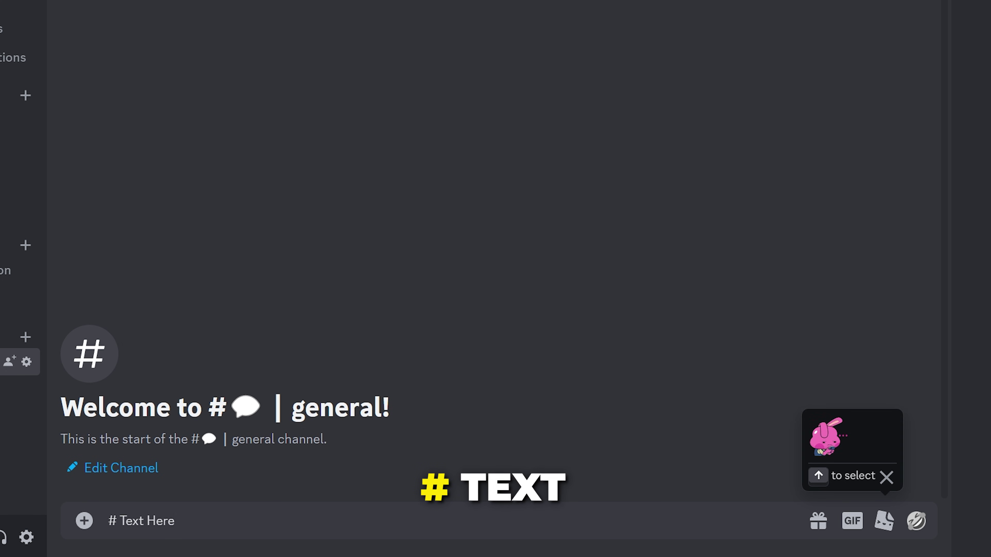
pyautogui.press('Return')
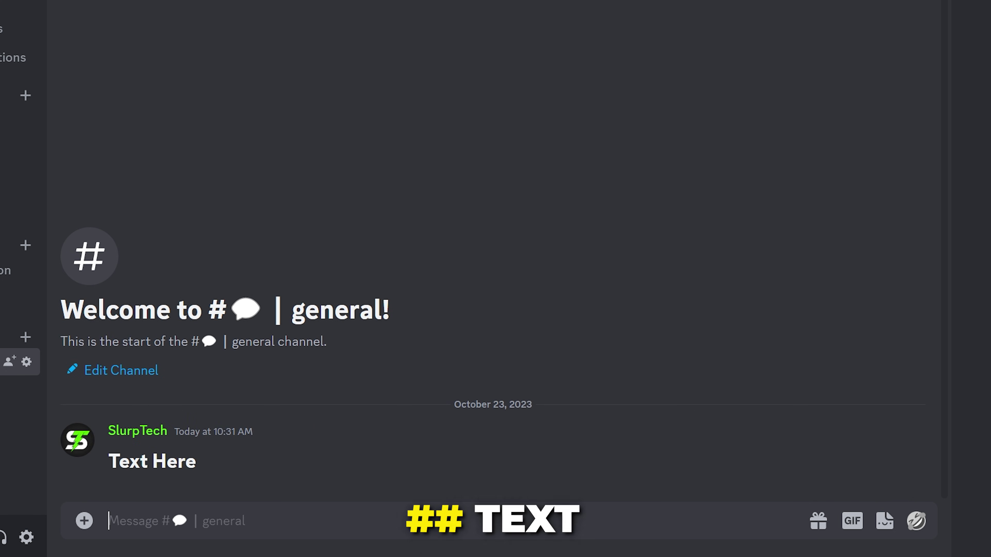
pyautogui.write('## Text Here')
pyautogui.press('Return')
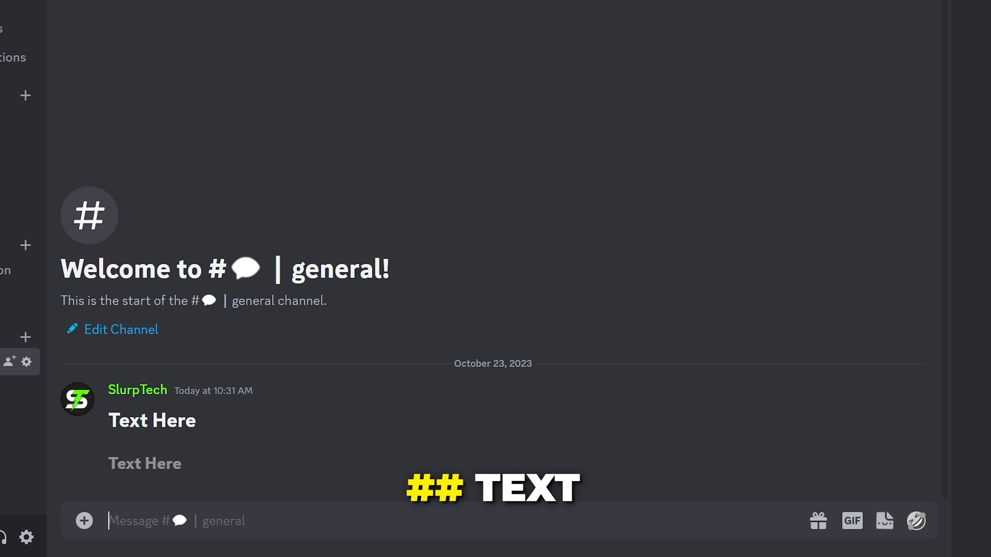
pyautogui.write('### Text Here')
pyautogui.press('Return')
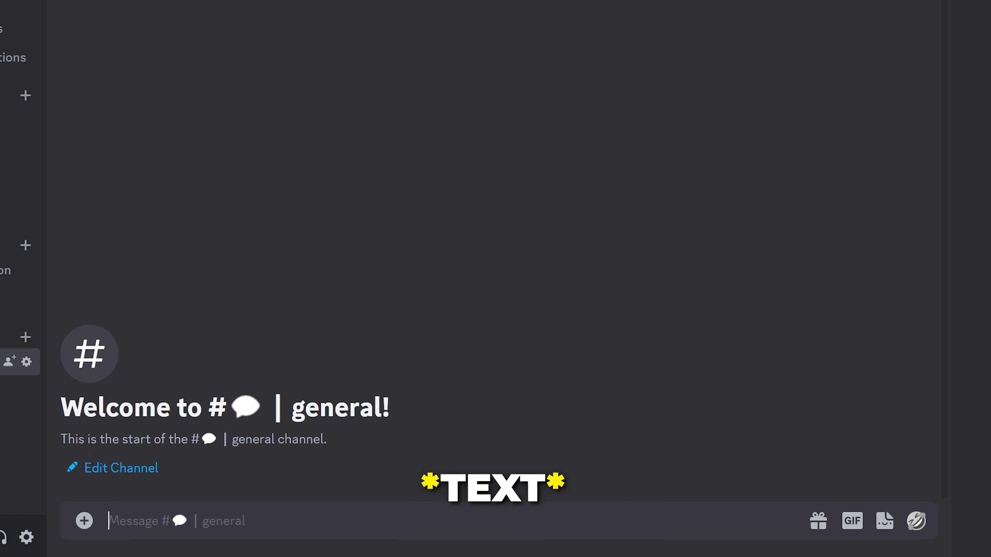
# Step: Post 'Text' three times as *Text*, **Text** and ***Text*** (italic, bold, bold italic)
pyautogui.write('*')
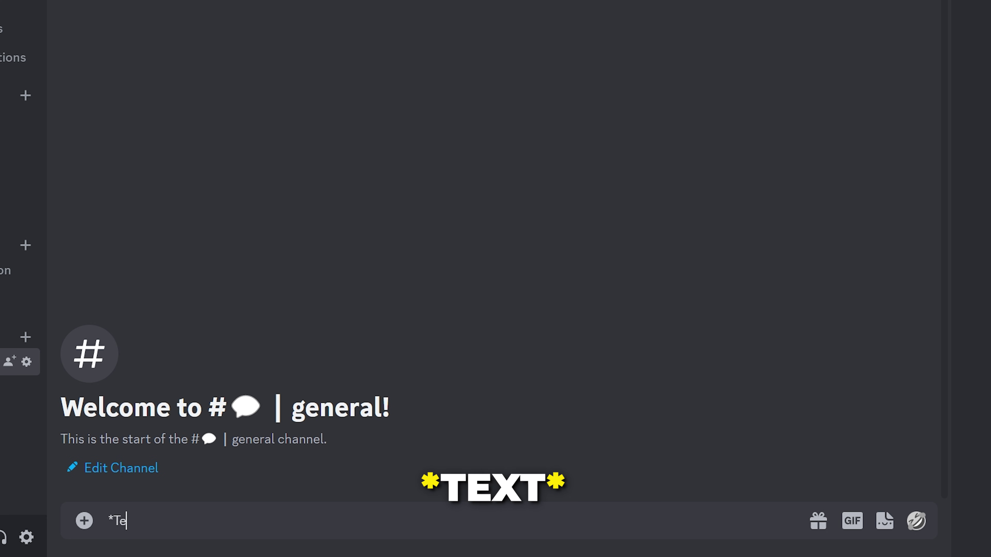
pyautogui.write('*')
pyautogui.press('Return')
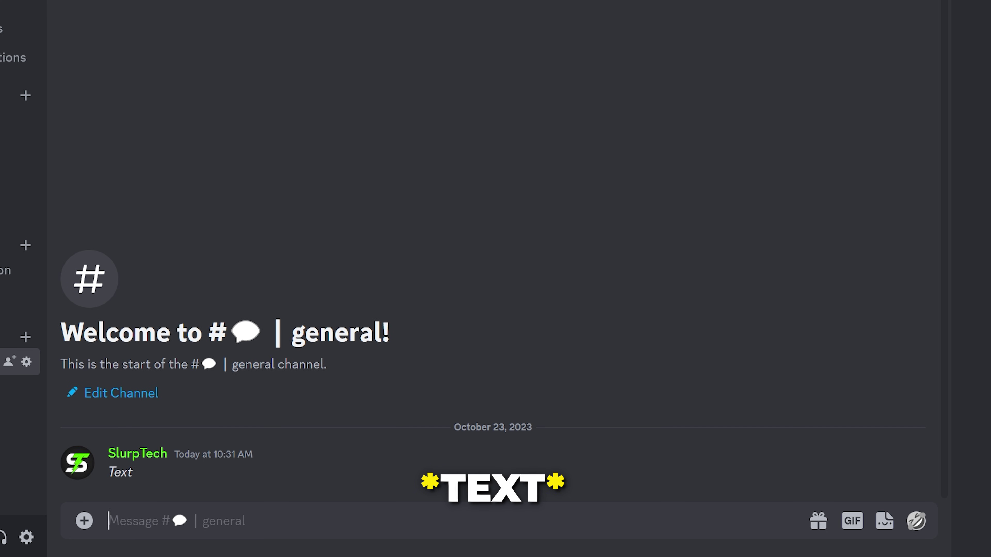
pyautogui.write('**Text**')
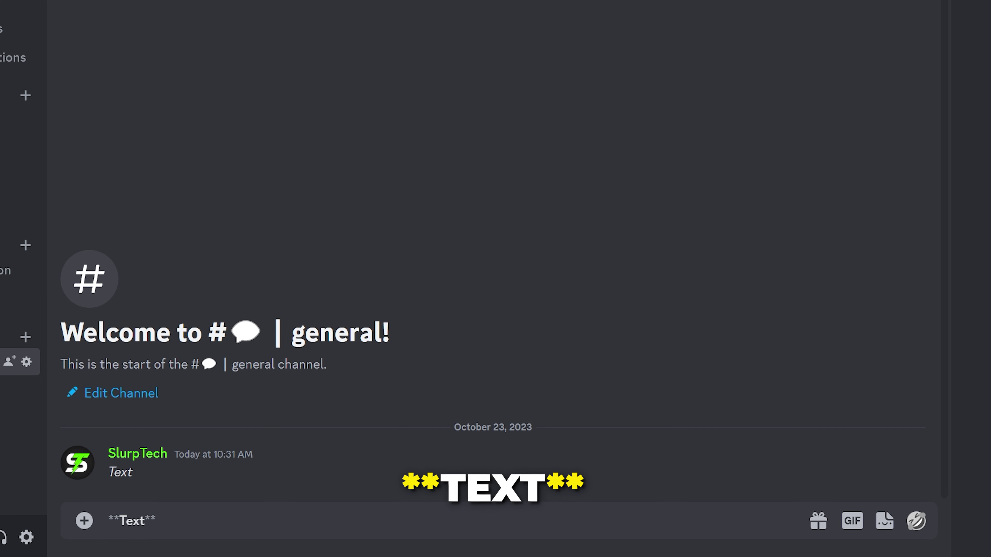
pyautogui.press('Return')
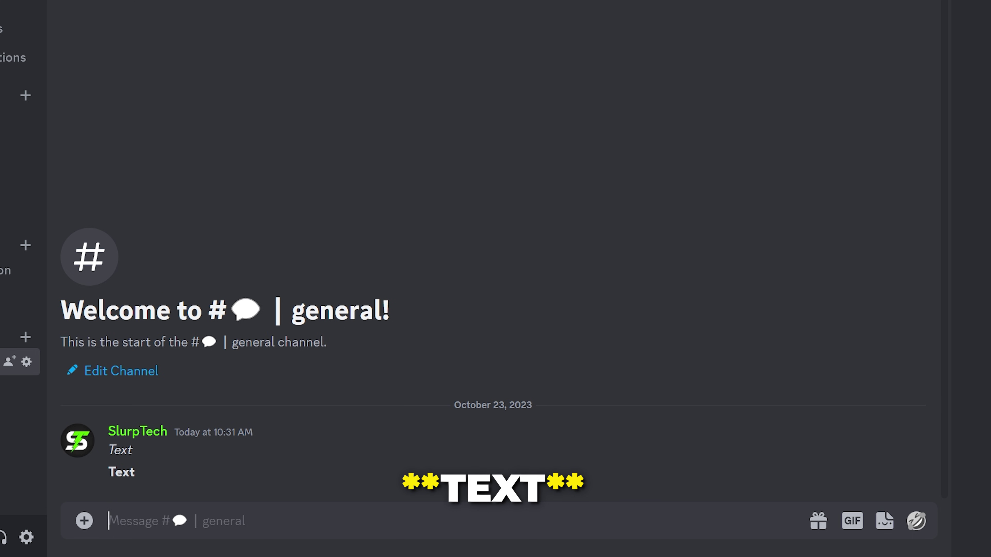
pyautogui.write('***Text***')
pyautogui.press('Return')
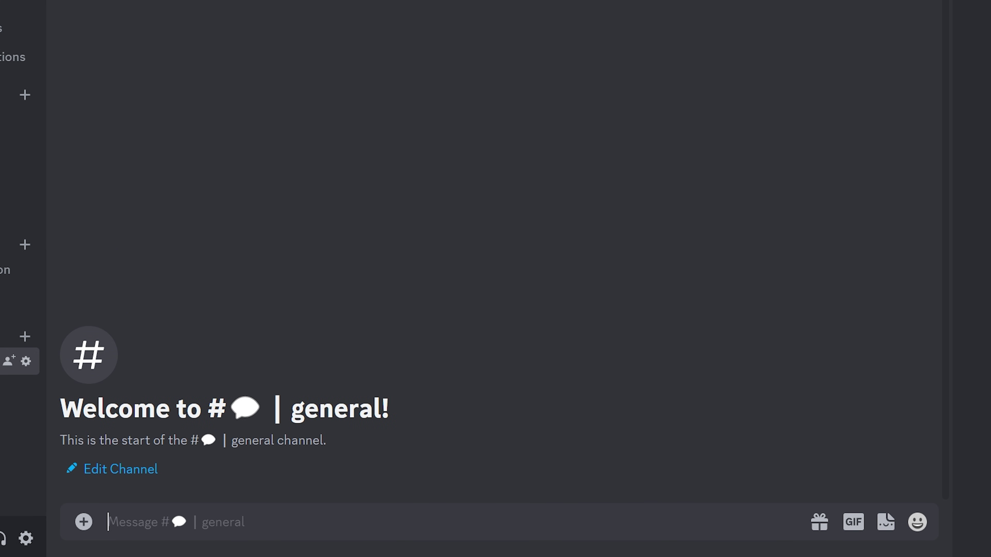
# Step: Send __Text Here__ and ~~Text Here~~, then a multi-line message mixing __, ~~, * and **
pyautogui.write('__Text H')
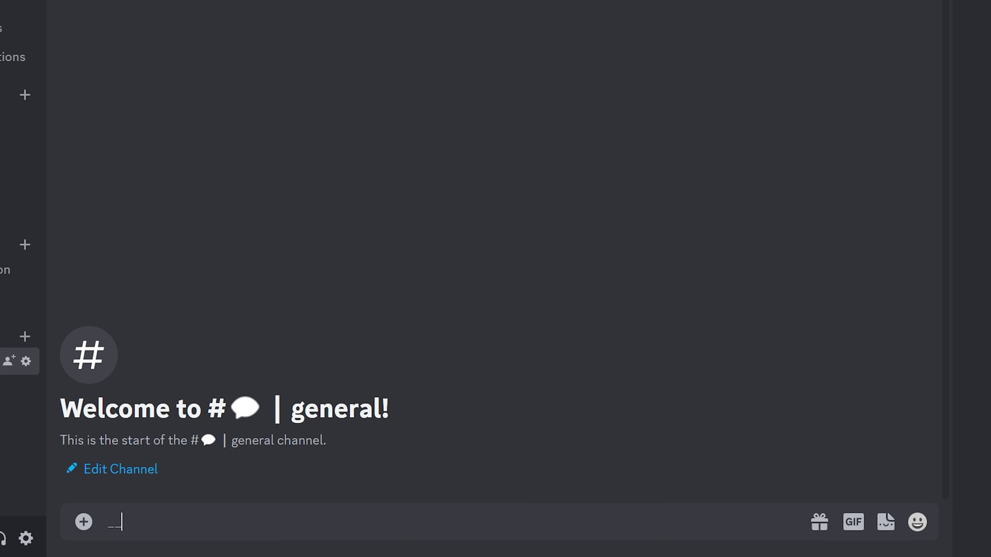
pyautogui.write('ere__')
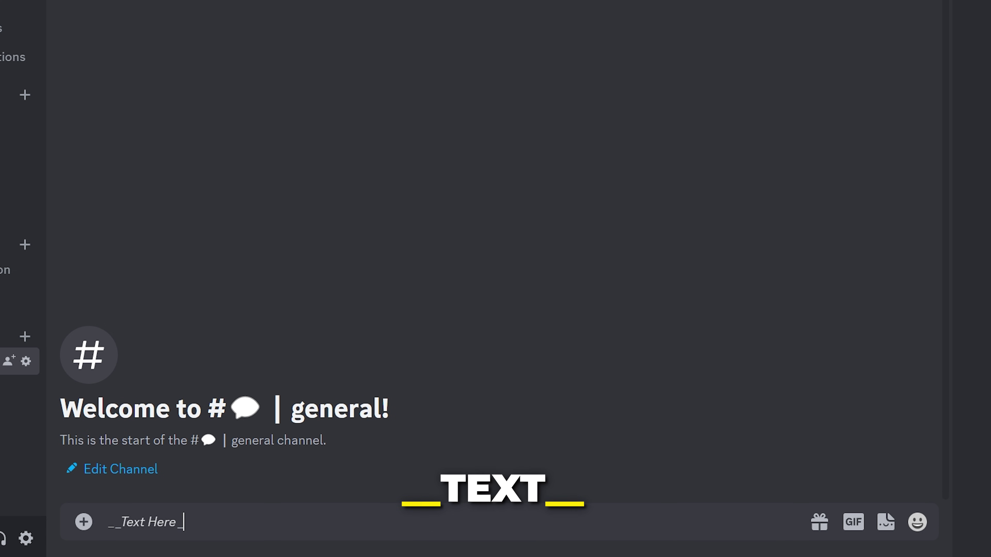
pyautogui.press('Return')
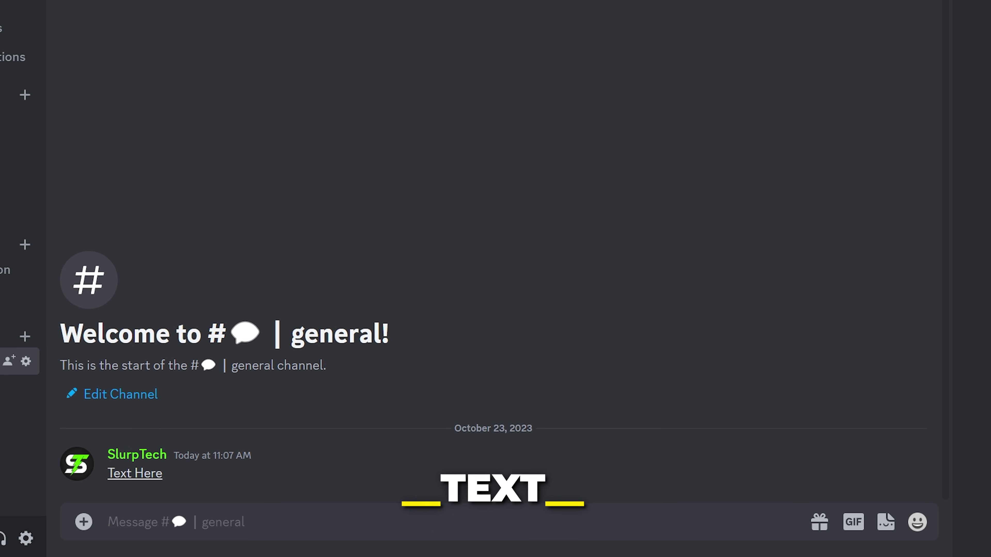
pyautogui.write('~~Te')
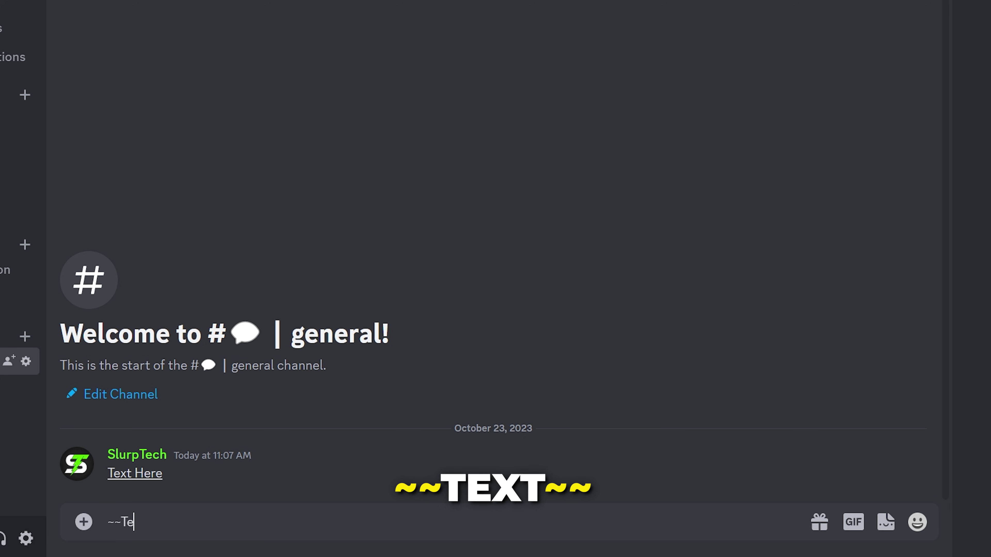
pyautogui.write('xt Here~~')
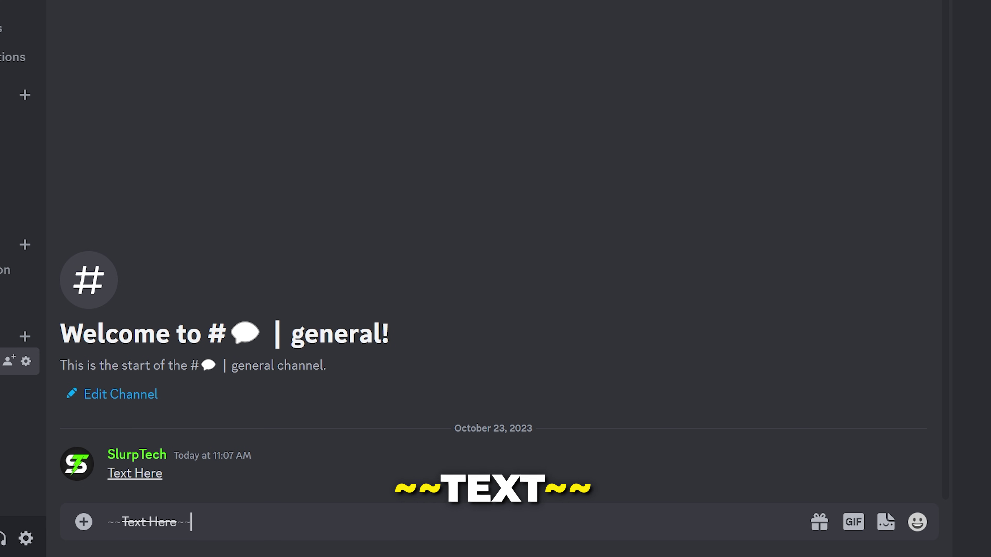
pyautogui.press('Return')
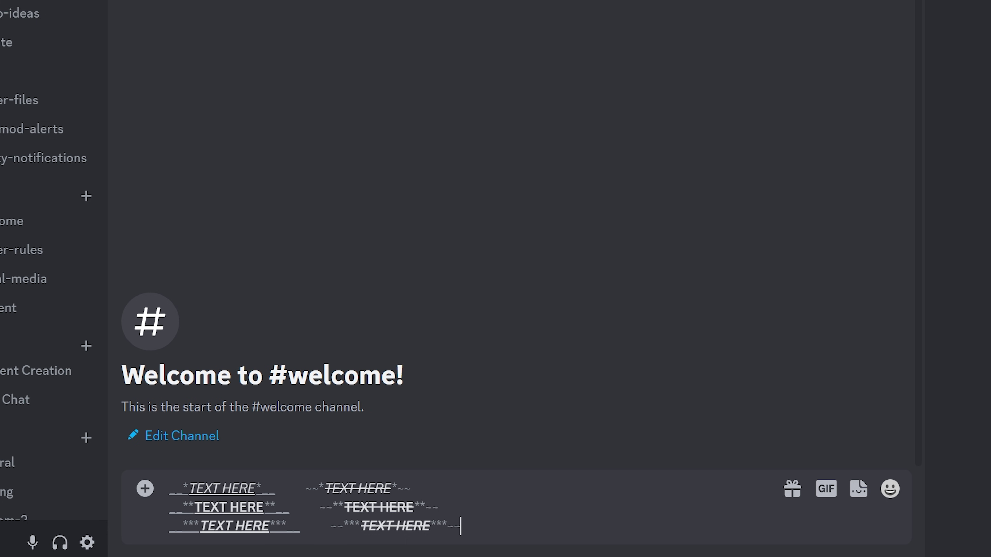
pyautogui.press('Return')
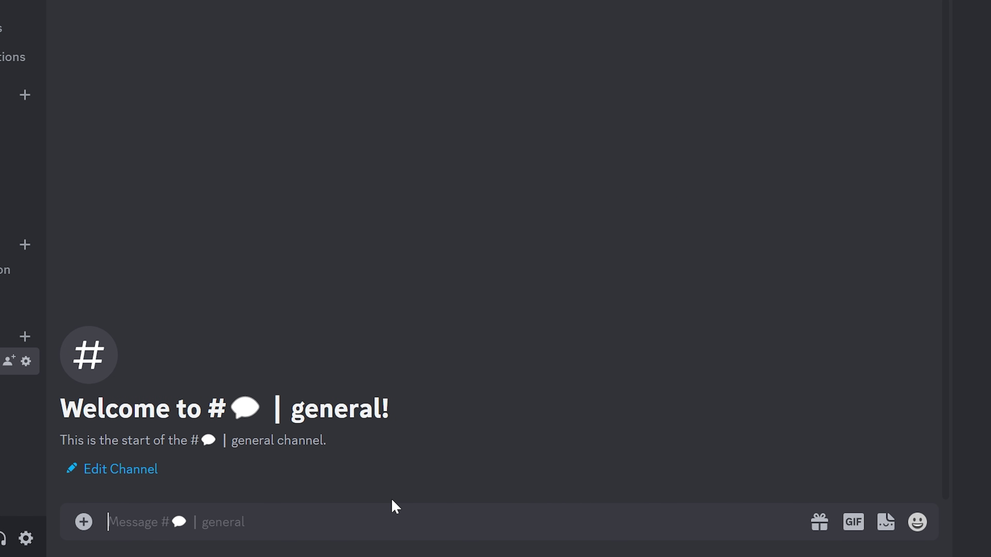
pyautogui.write('[](')
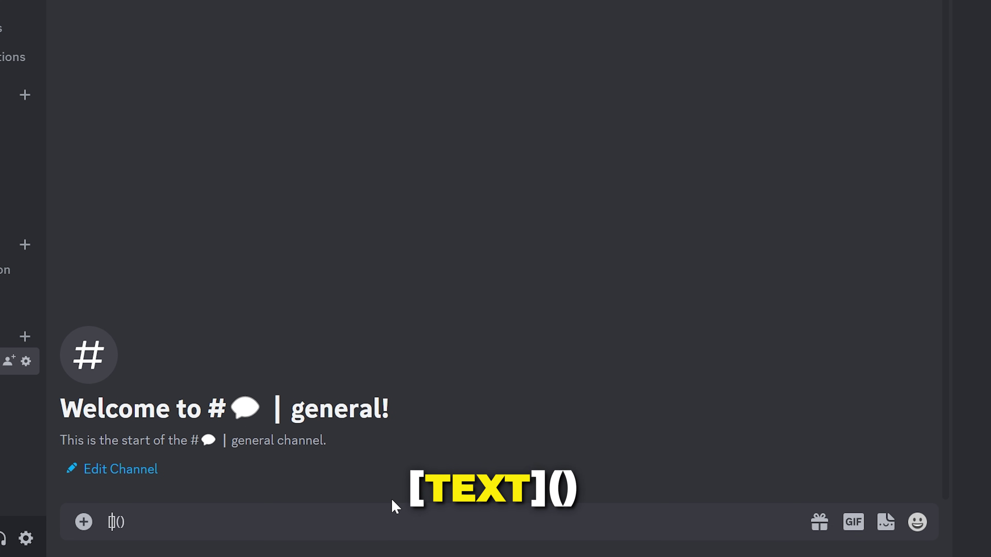
pyautogui.write('Discord')
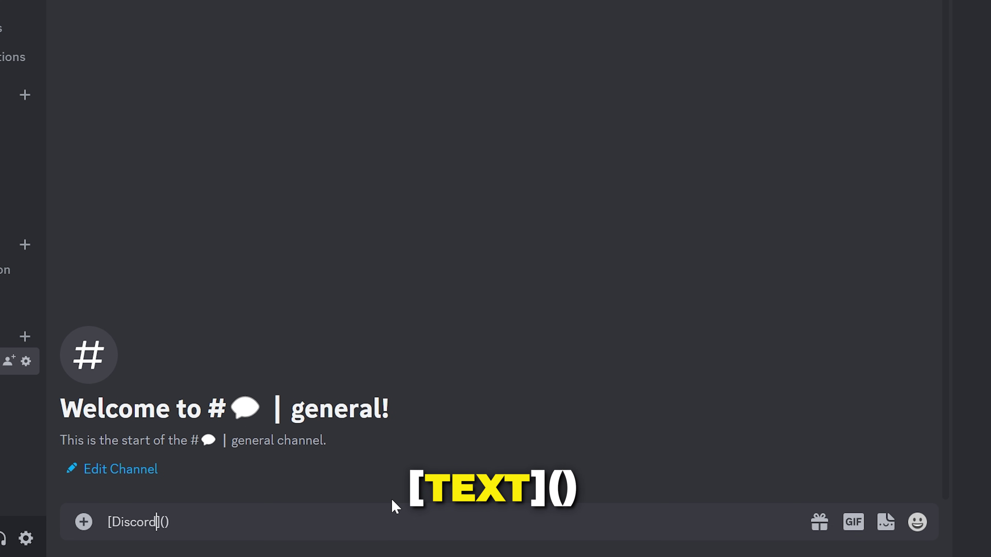
pyautogui.press('Right')
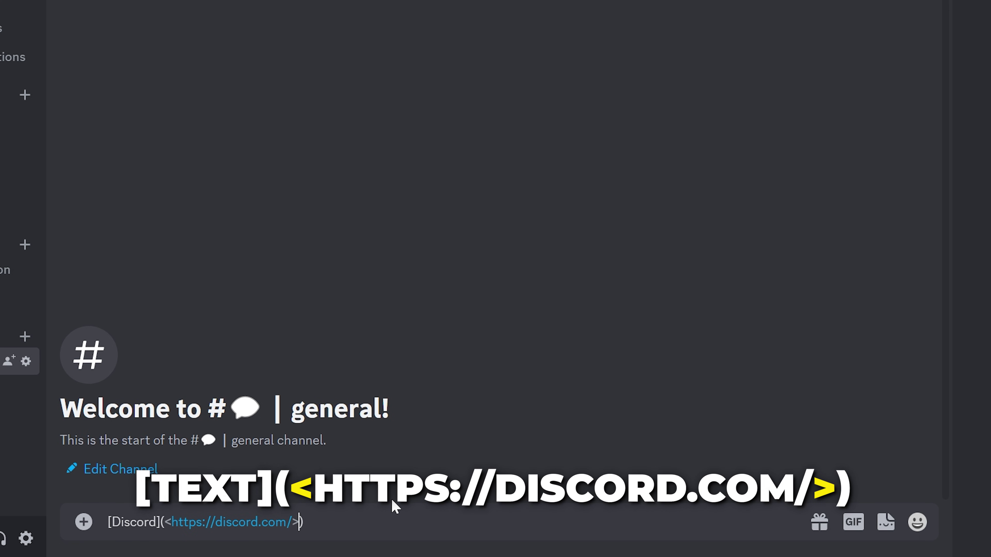
# Step: Send the Discord link, then post a bullet list of Text and Text Here with Hello and Hi nested
pyautogui.press('Return')
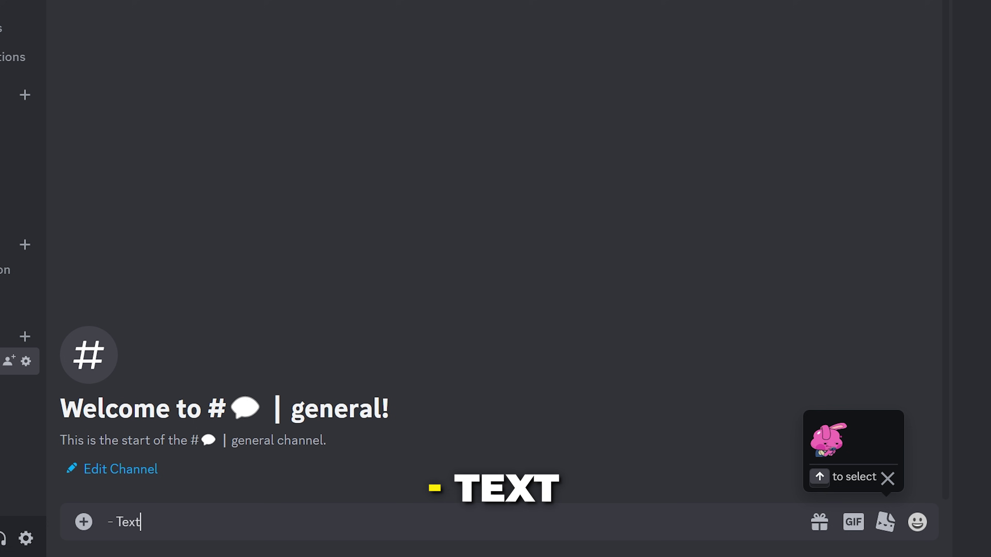
pyautogui.hotkey('shift', 'Return')
pyautogui.write('* Text Here')
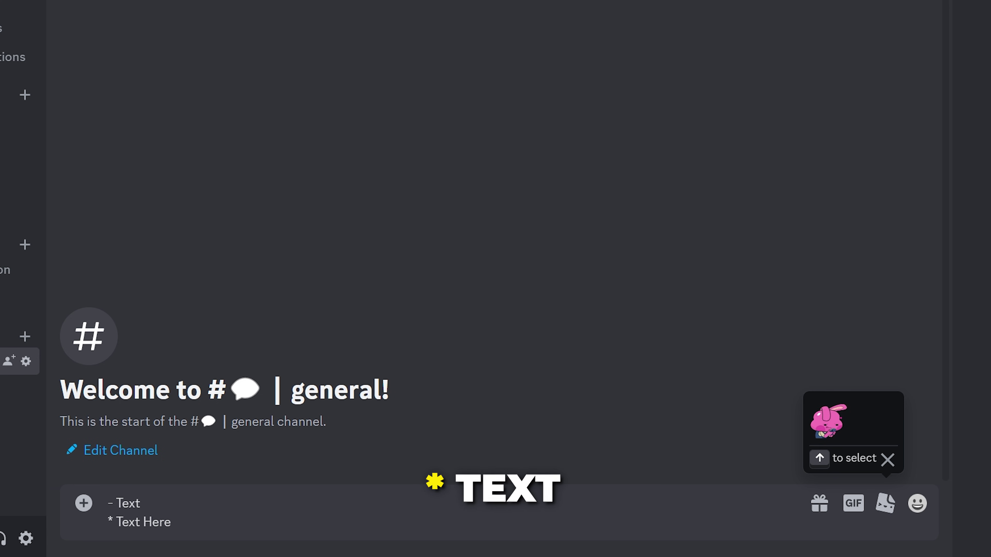
pyautogui.hotkey('shift', 'Return')
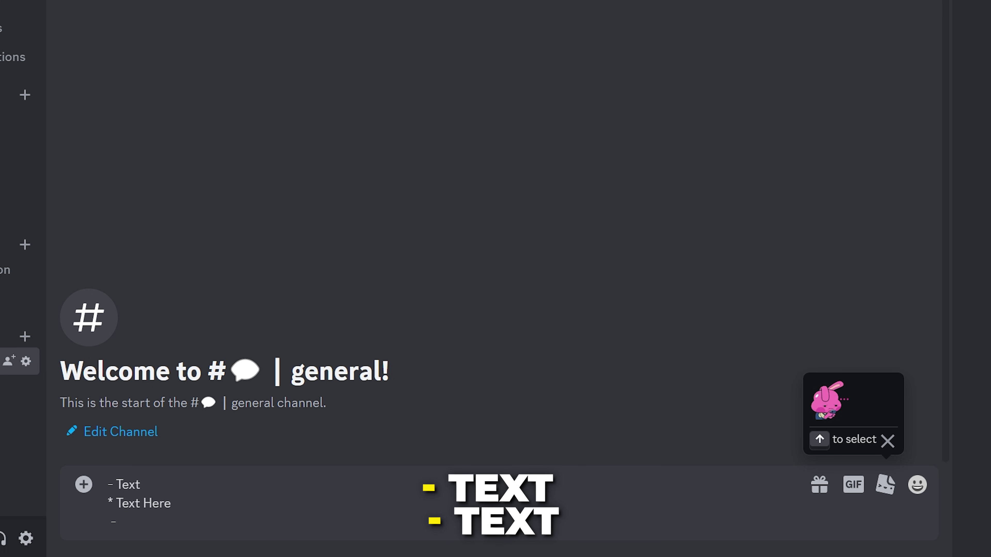
pyautogui.write('- Hello')
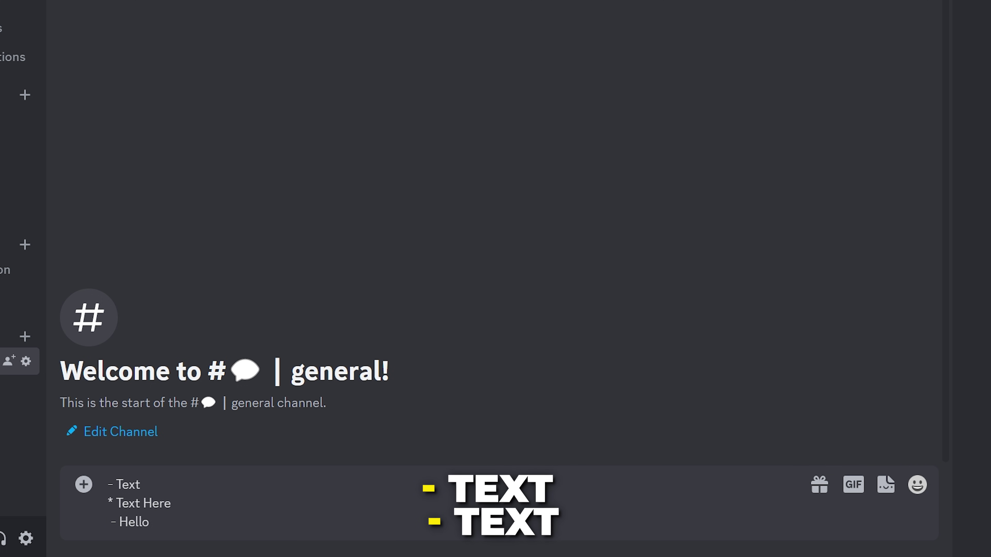
pyautogui.hotkey('shift', 'Return')
pyautogui.write('- Hi')
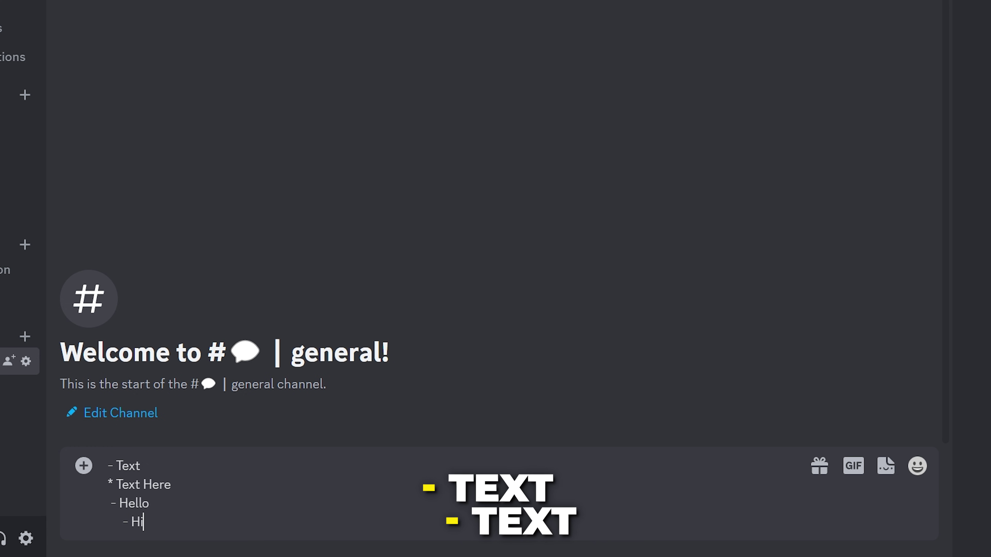
pyautogui.press('Return')
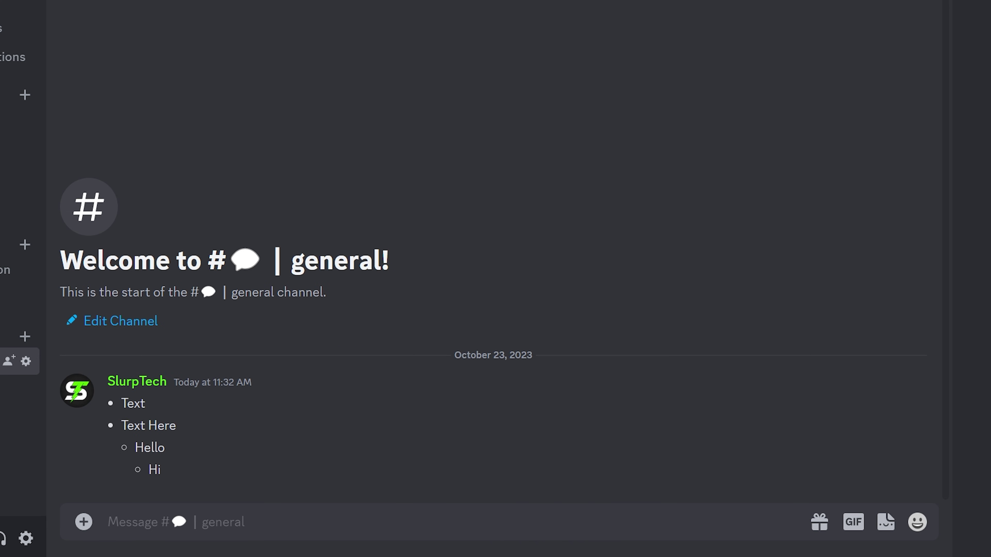
# Step: Write a three-line numbered list in the message box: 1. Text, 2. Hello, 3. Hi
pyautogui.write('1. Text')
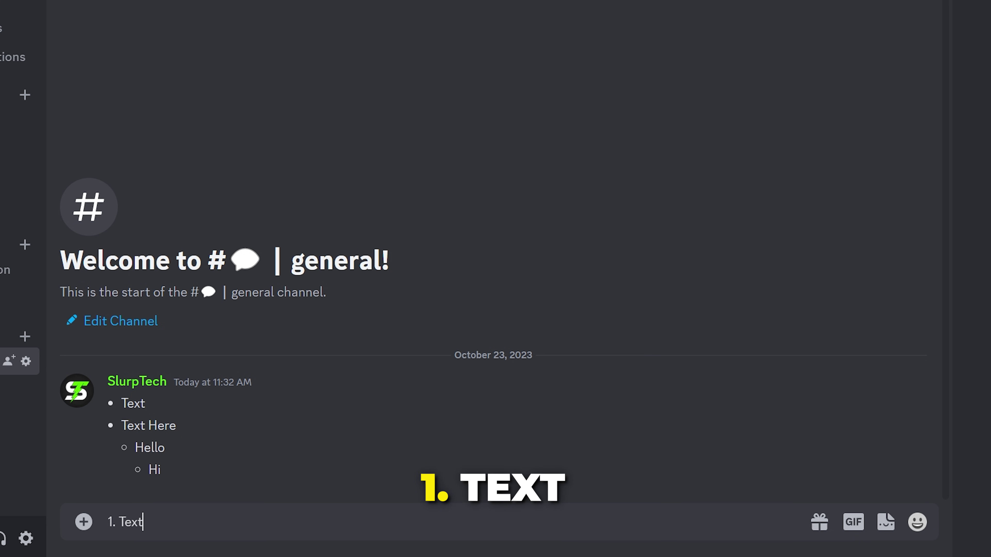
pyautogui.hotkey('shift', 'Return')
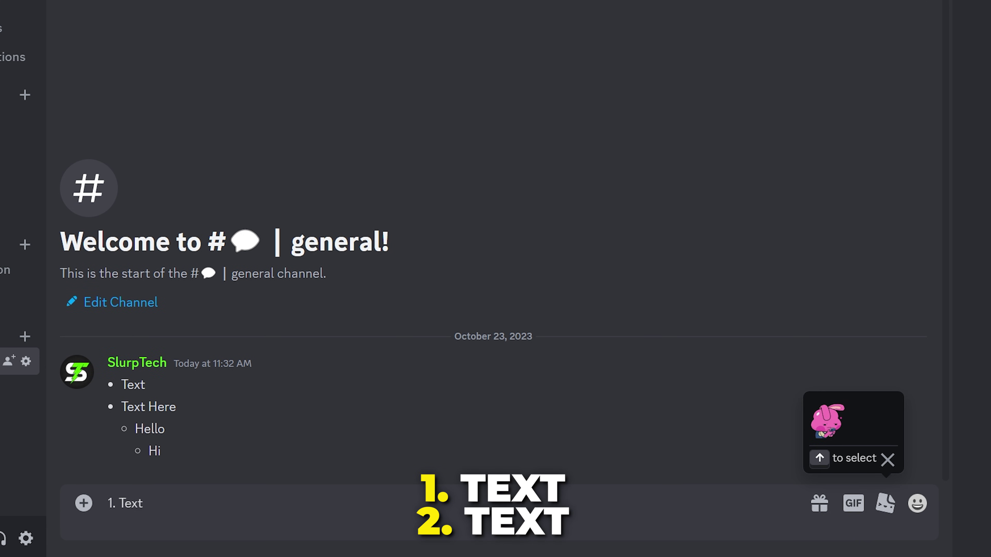
pyautogui.write('2. Hello')
pyautogui.hotkey('shift', 'Return')
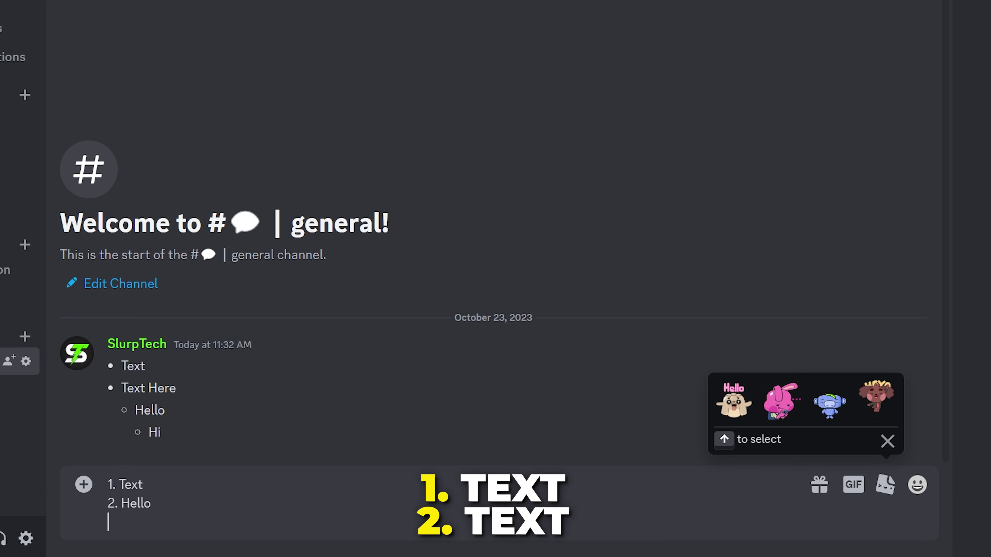
pyautogui.write('3. Hi')
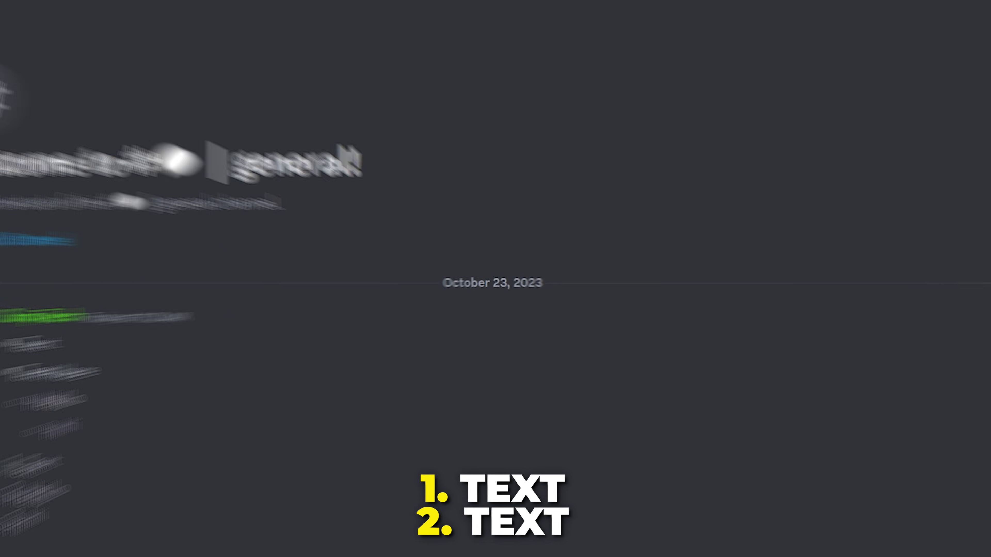
pyautogui.write('`')
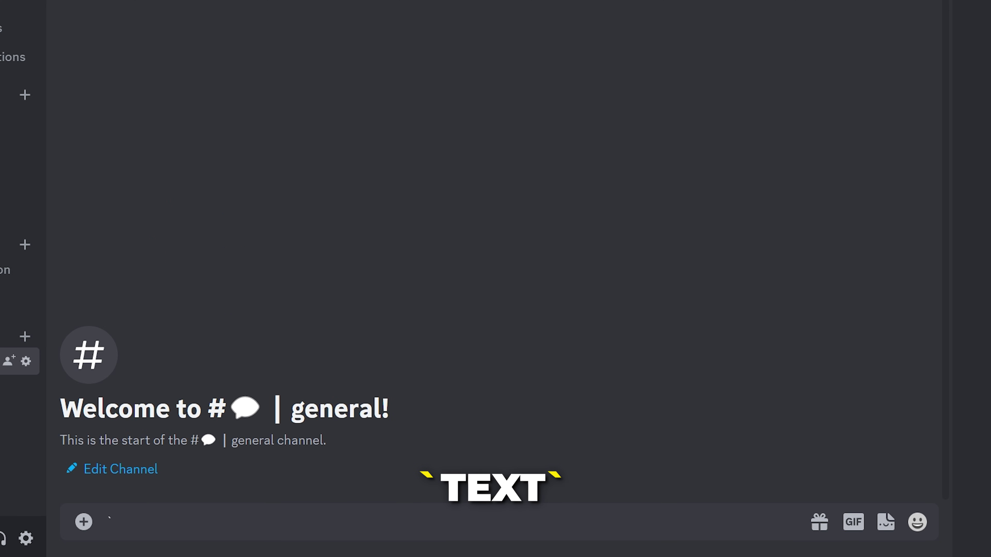
pyautogui.write('`')
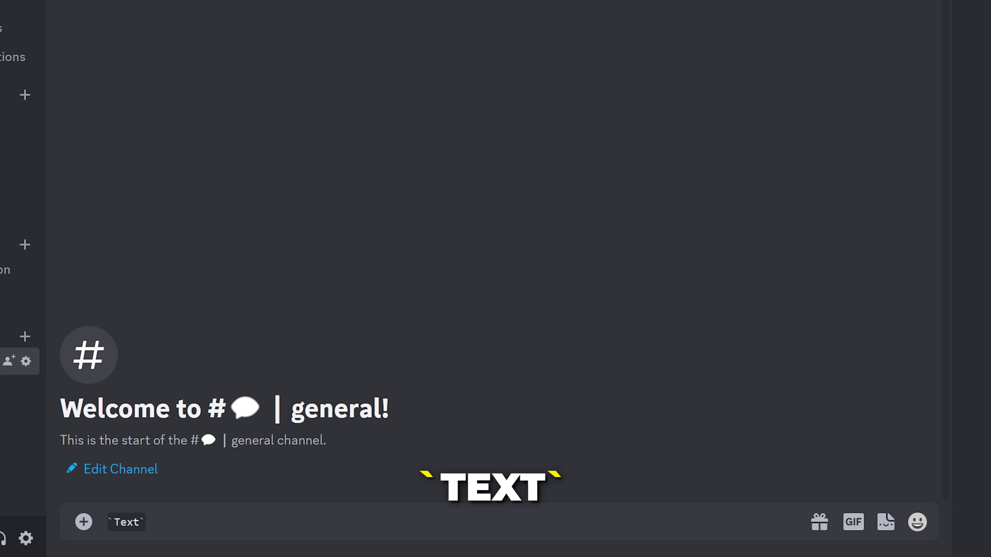
# Step: Send `Text` as inline code, then paste and send the two lines as a triple-backtick code block
pyautogui.press('Return')
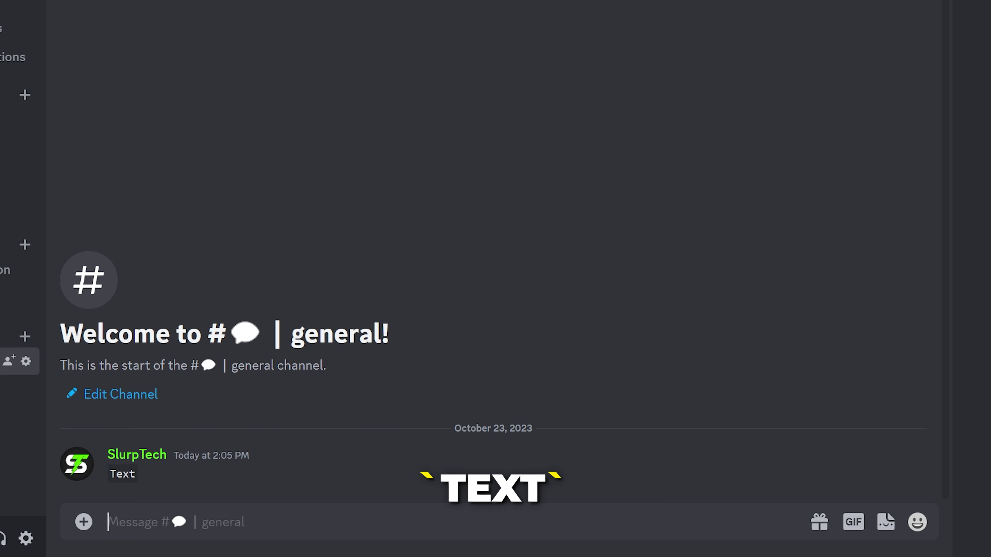
pyautogui.write('```This is example text I hope you have a nice day```')
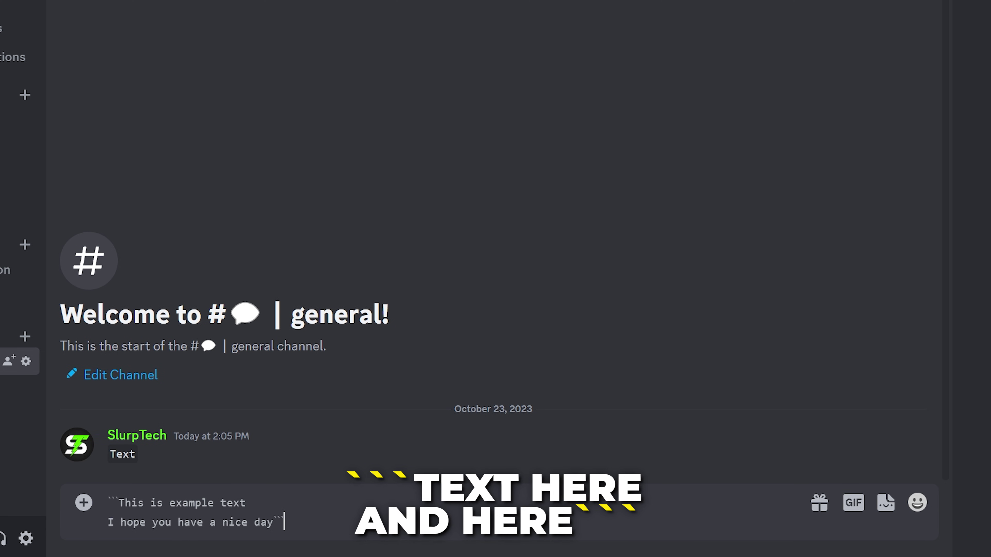
pyautogui.press('Return')
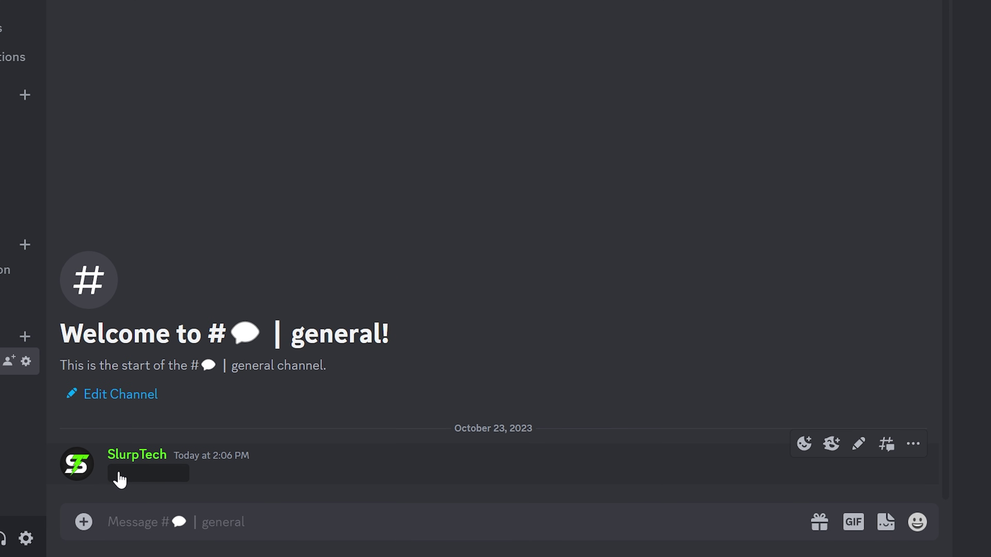
# Step: Reveal the first spoiler, then send ||You Found Me|| as a new spoiler message
pyautogui.click(150, 480)
pyautogui.click(483, 507)
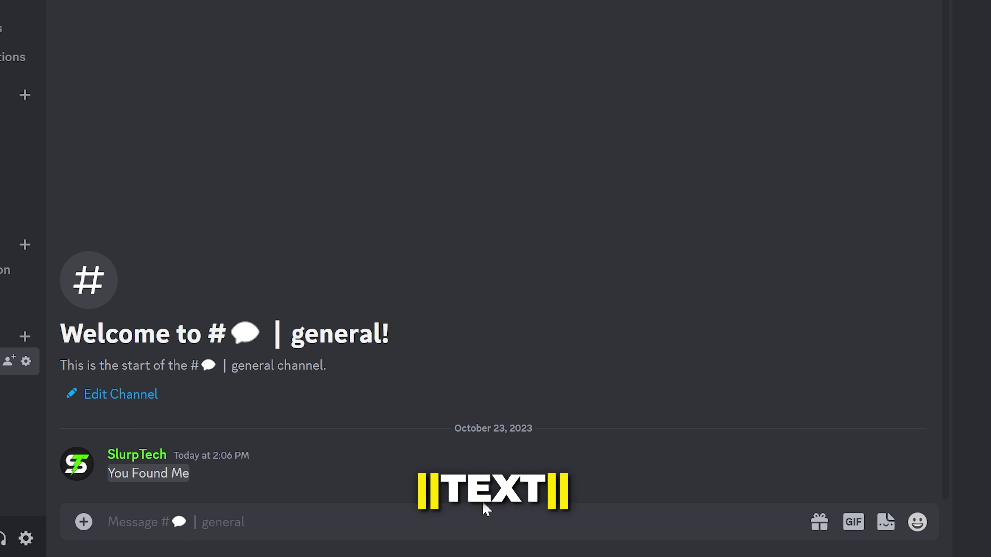
pyautogui.write('||You Found Me||')
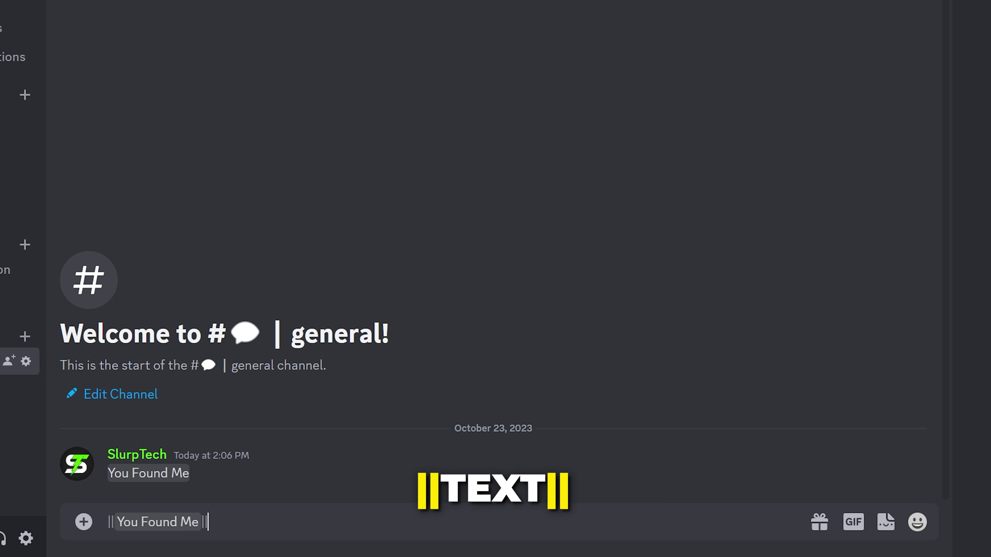
pyautogui.press('Return')
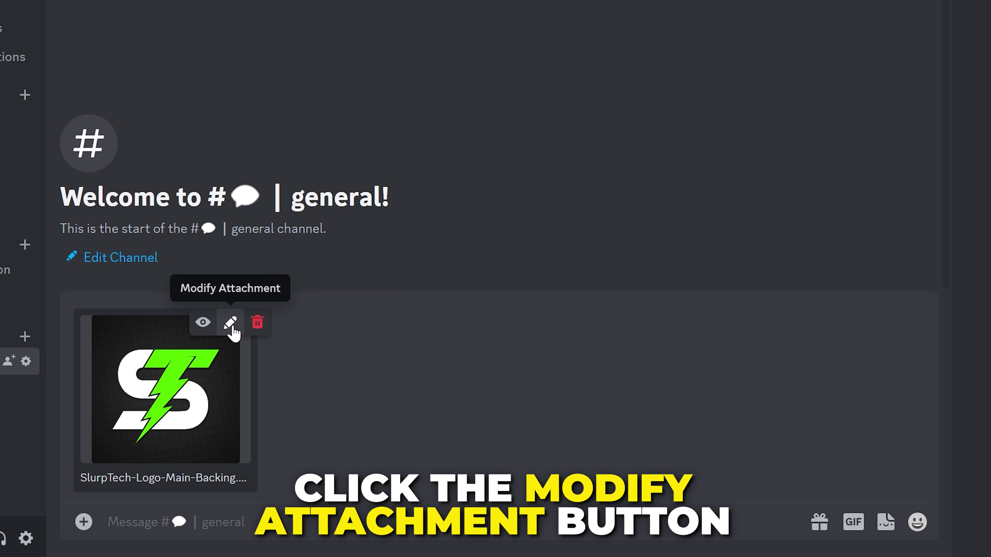
# Step: Mark the SlurpTech-Logo-Main-Backing.png attachment as a spoiler and save the change
pyautogui.click(230, 323)
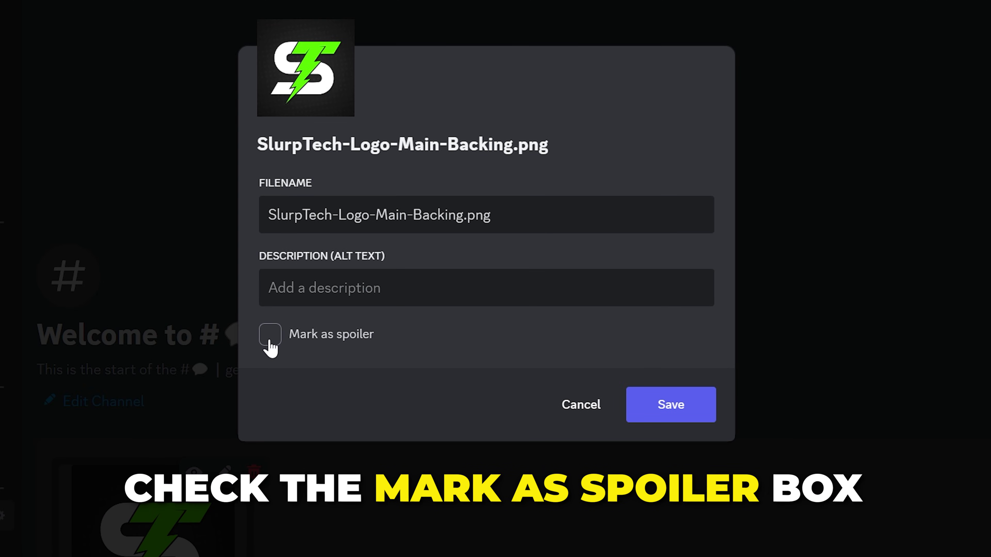
pyautogui.click(273, 332)
pyautogui.click(631, 406)
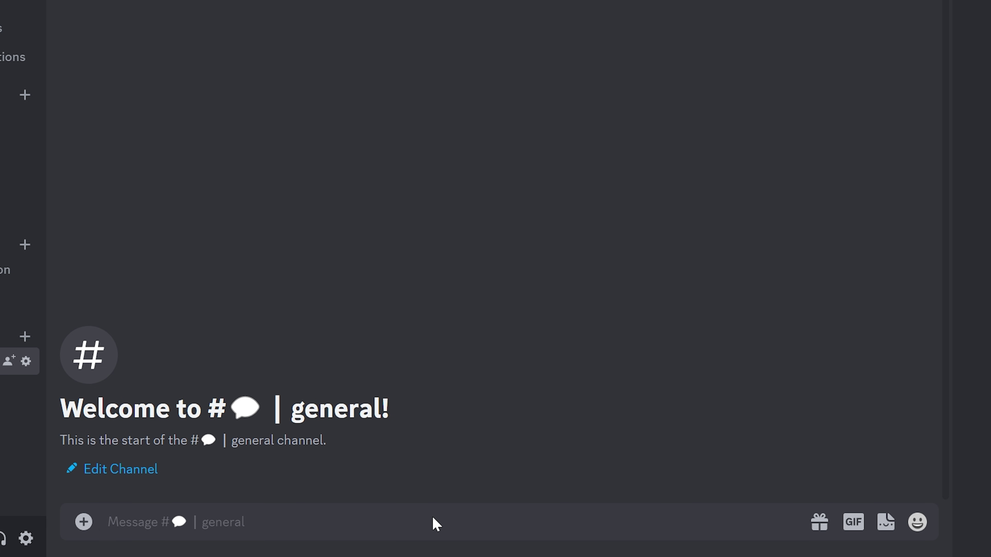
# Step: Insert a crown emoji from the Win + . emoji picker at the start of the Owner role name
pyautogui.press('super+period')
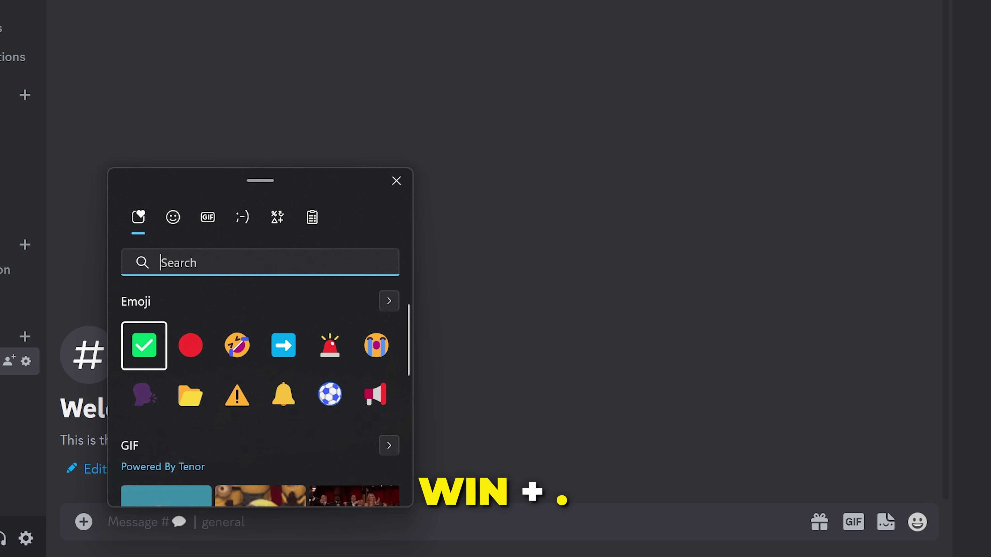
pyautogui.click(172, 219)
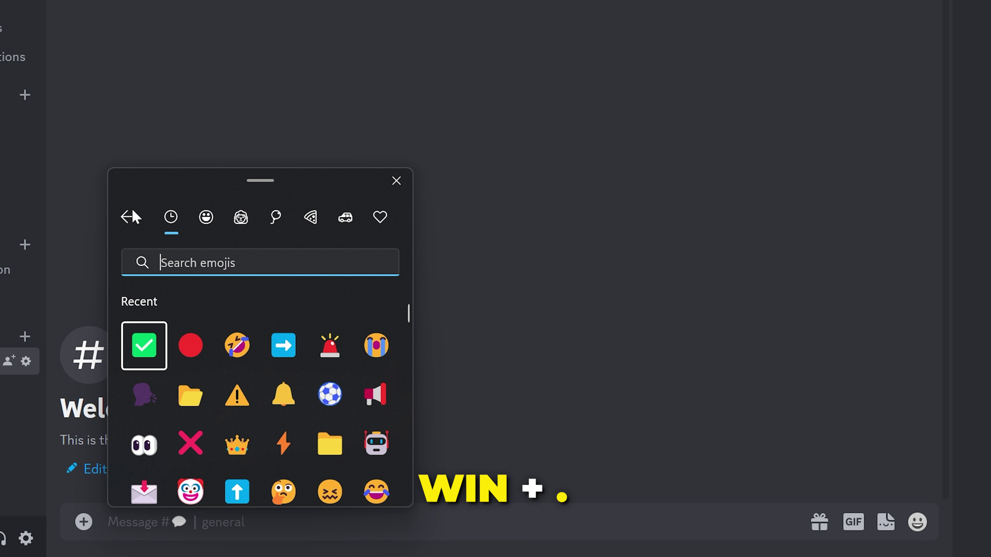
pyautogui.click(130, 213)
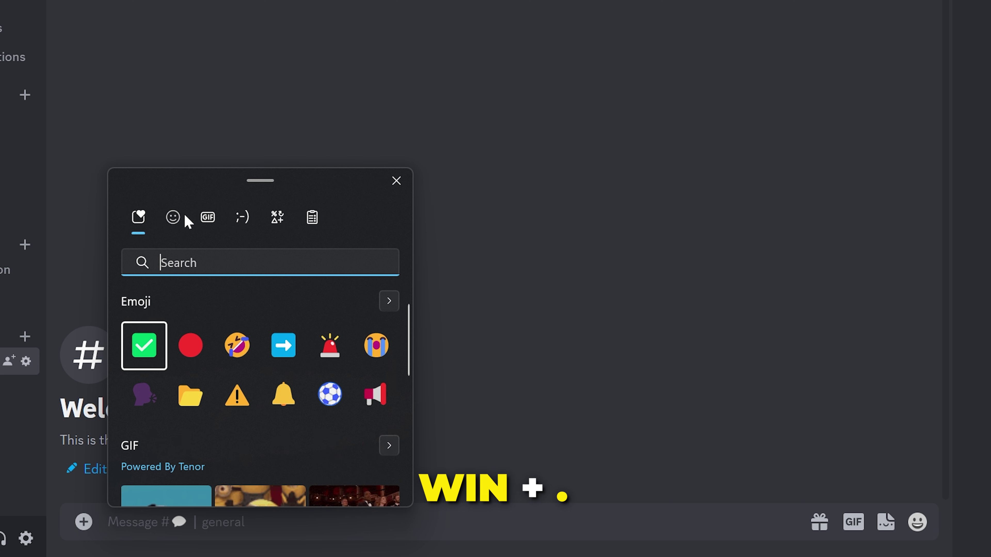
pyautogui.click(240, 218)
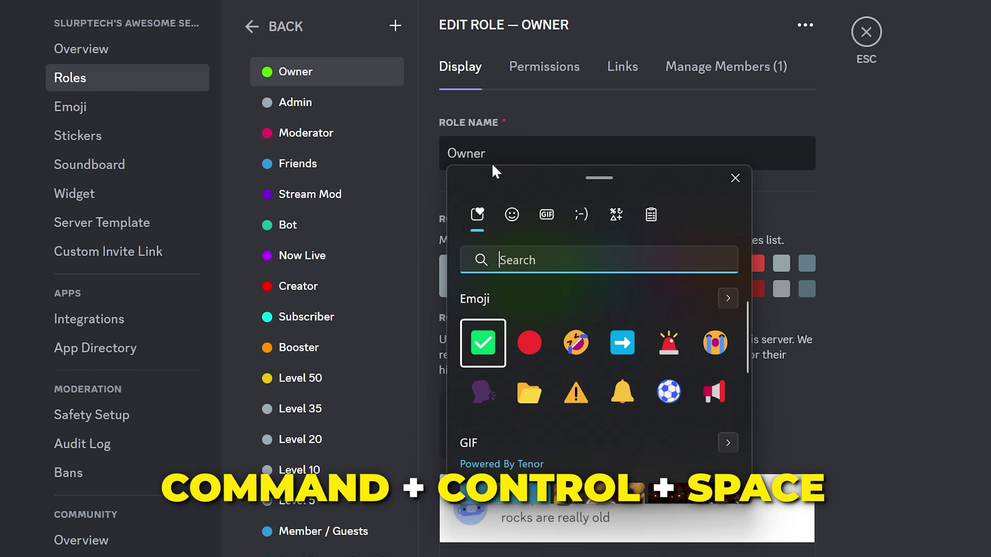
pyautogui.write('crown')
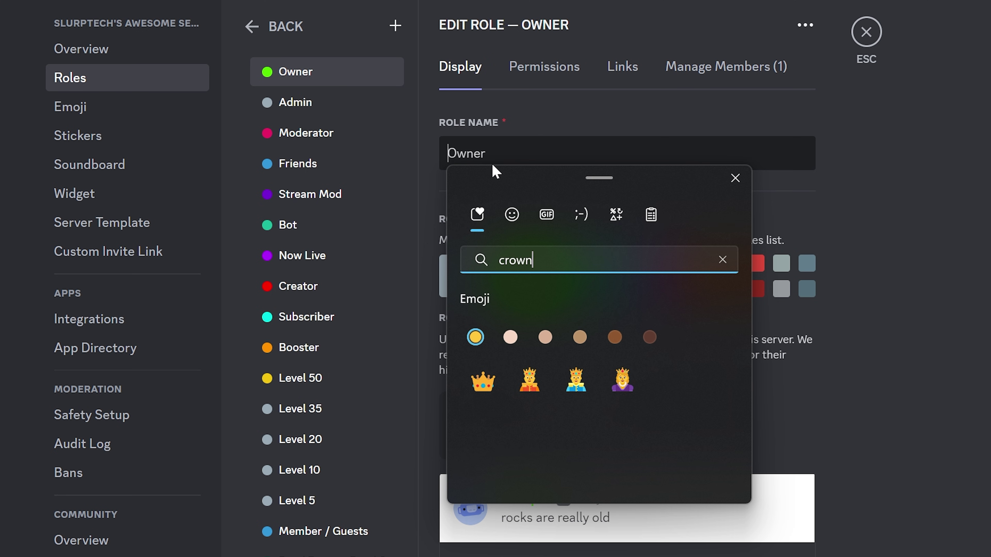
pyautogui.click(483, 381)
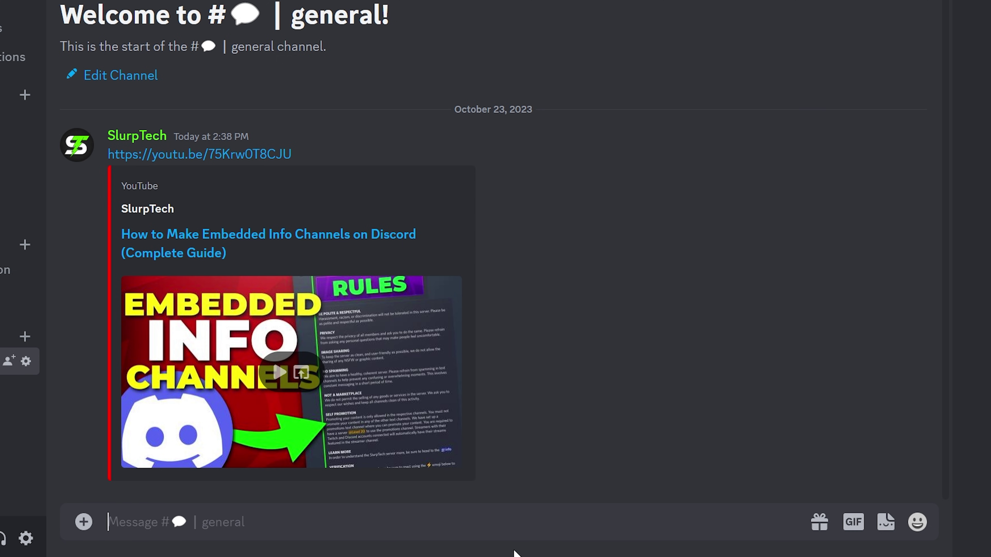
pyautogui.write('<https://youtu.be/75Krw0T8CJU>')
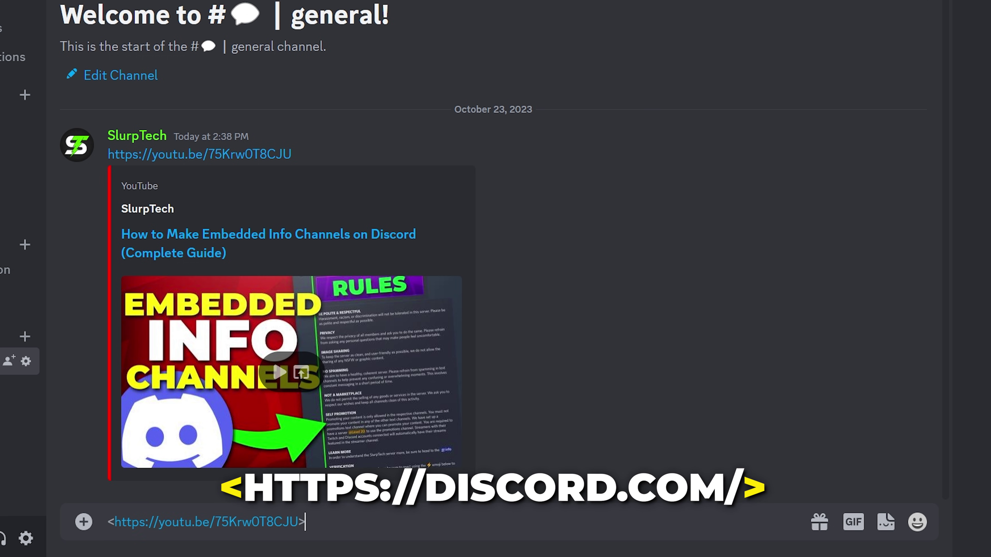
pyautogui.press('Return')
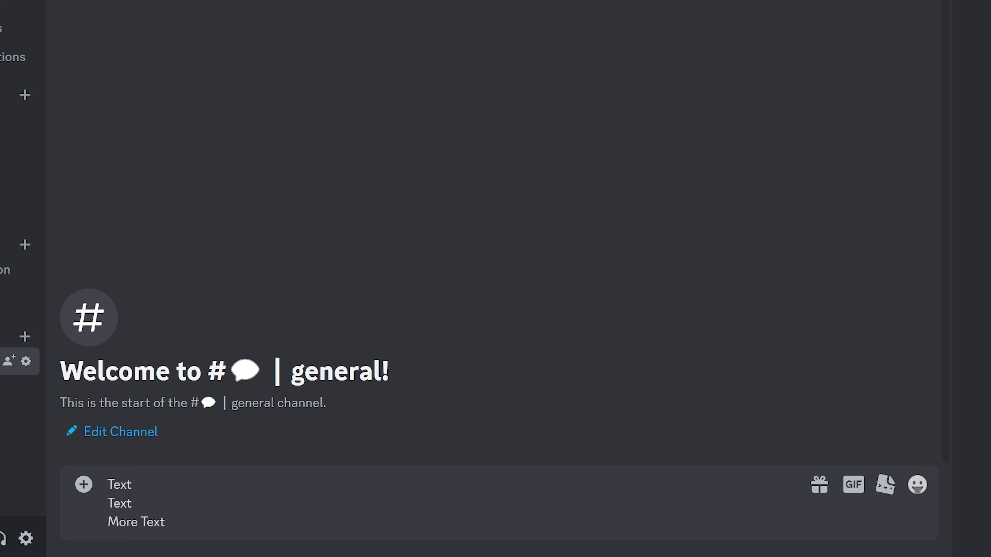
# Step: Send a message with its middle line quoted via '> ', a '>>> ' quoted three-line message, and a blank message
pyautogui.write('>')
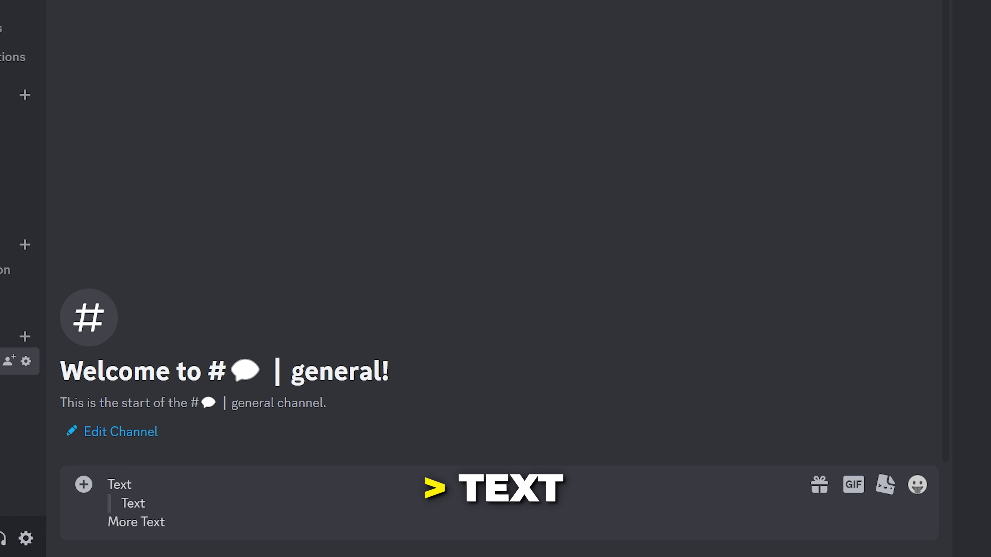
pyautogui.press('Return')
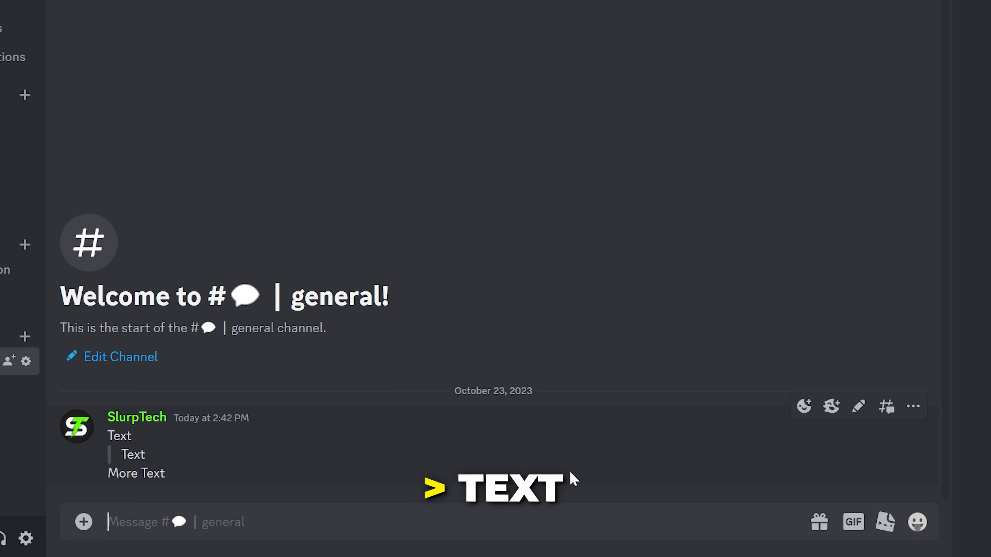
pyautogui.write('Text Text More Text')
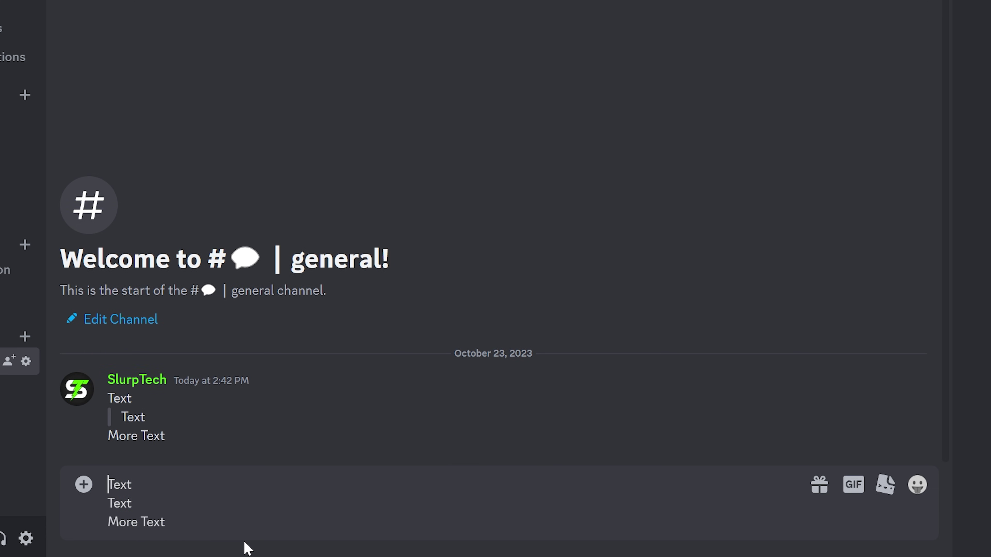
pyautogui.write('>>>')
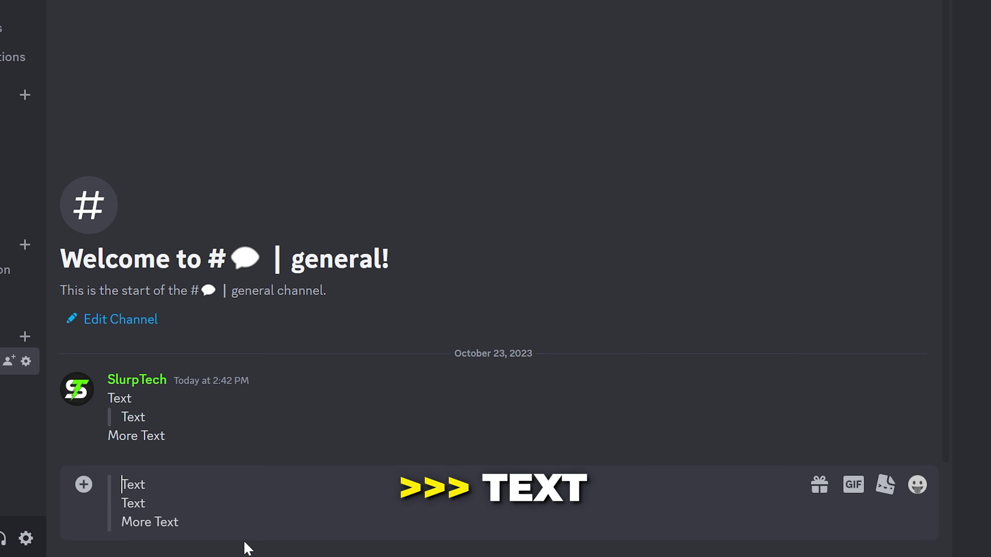
pyautogui.press('Return')
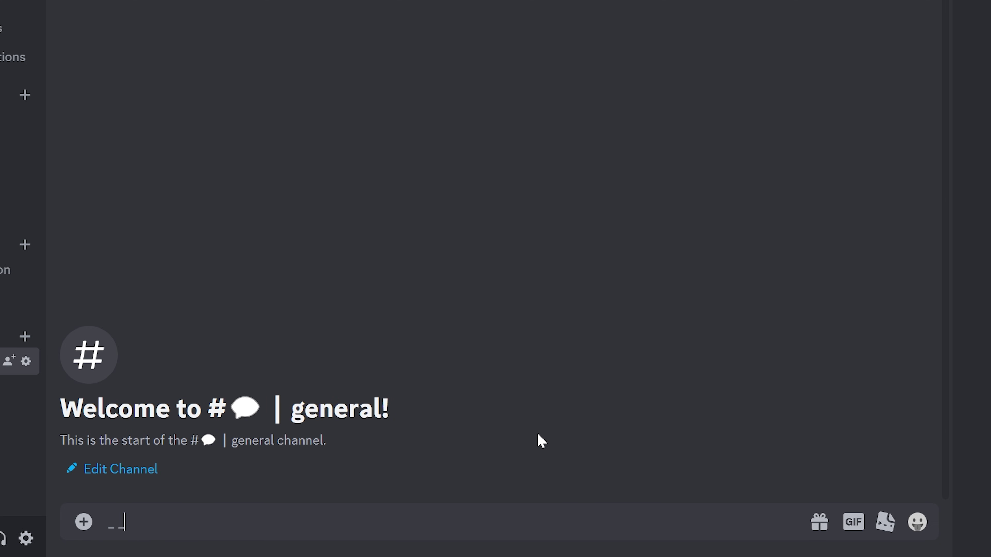
pyautogui.press('Return')
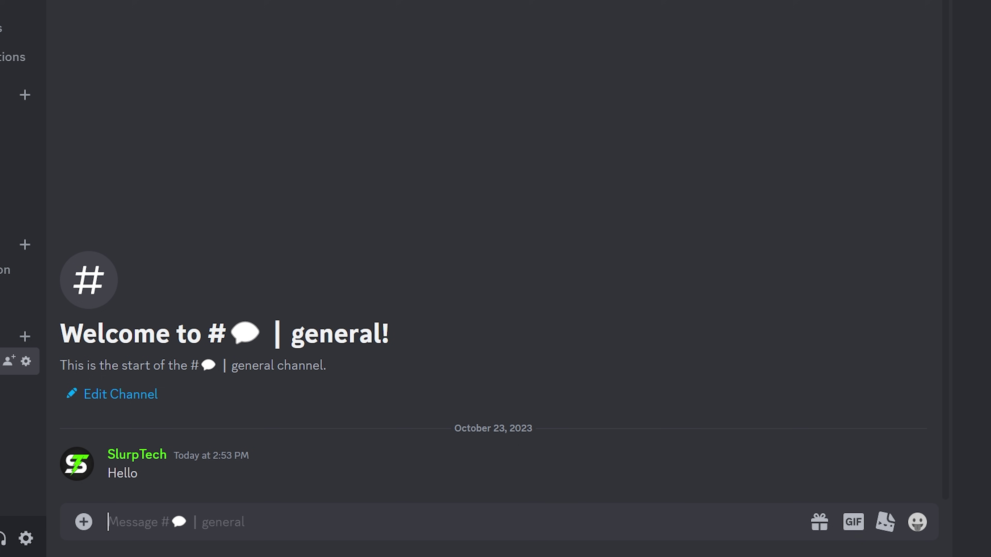
# Step: Open the last posted Hello message for editing with the Up arrow
pyautogui.press('Up')
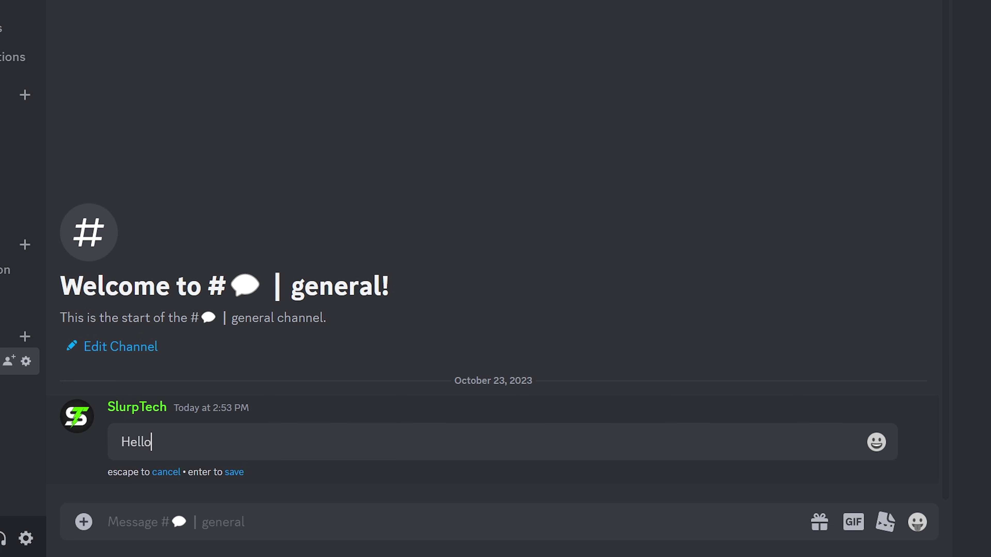